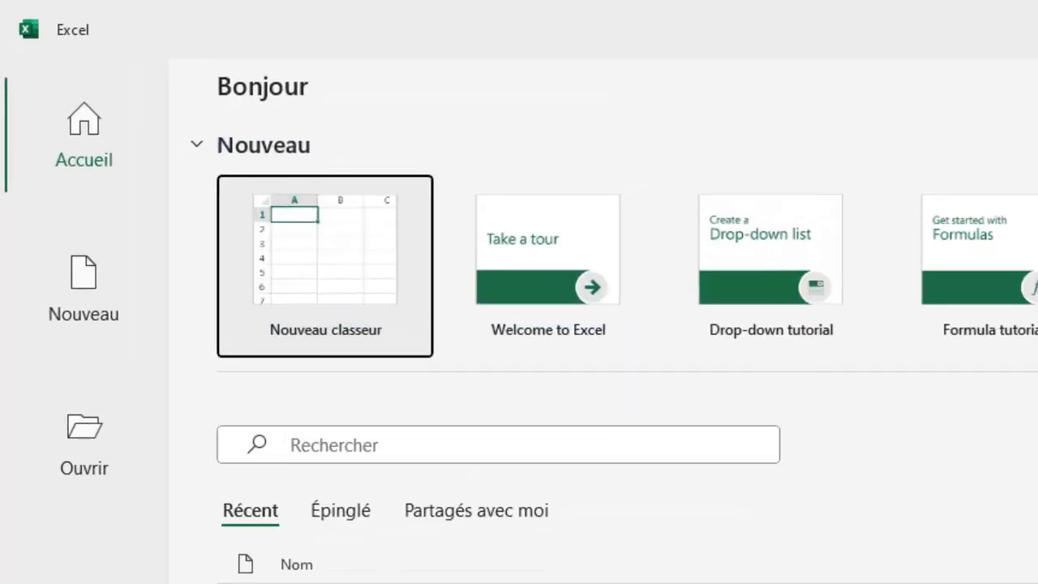
Create a blank workbook and start a data import from a PDF file
{"action": "left_click", "coordinate": [339, 244]}
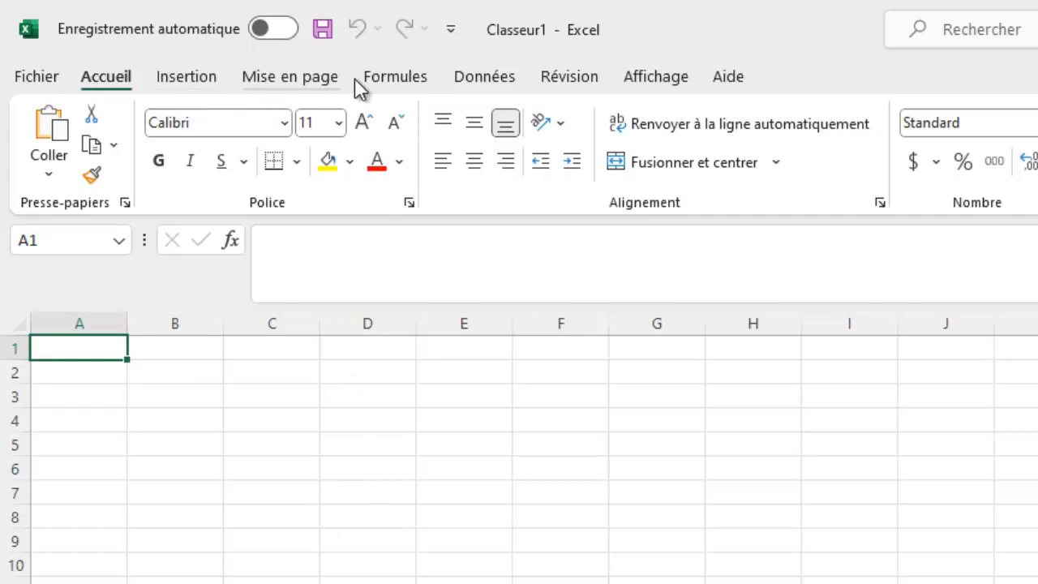
{"action": "left_click", "coordinate": [481, 74]}
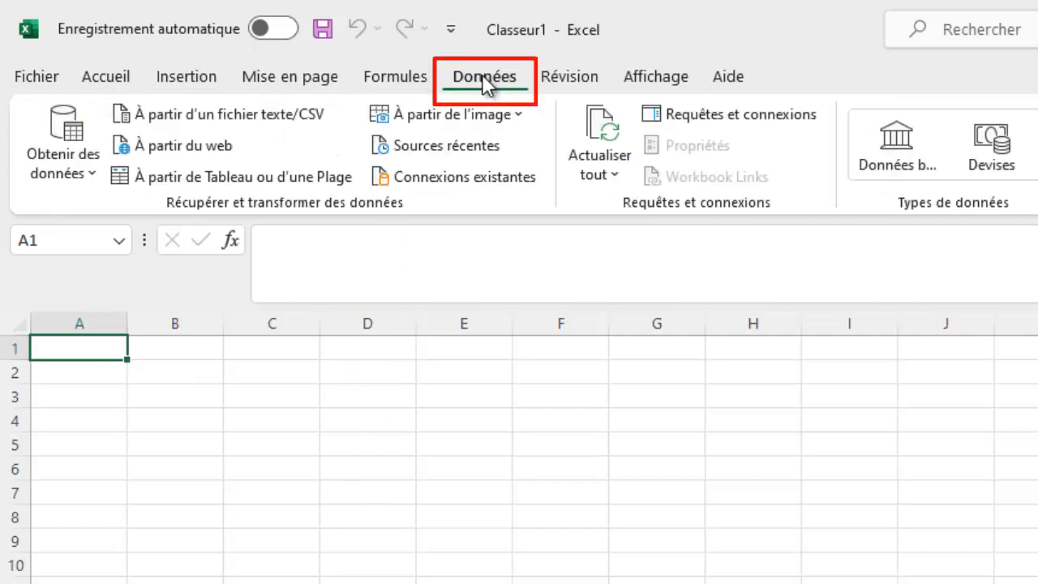
{"action": "left_click", "coordinate": [76, 144]}
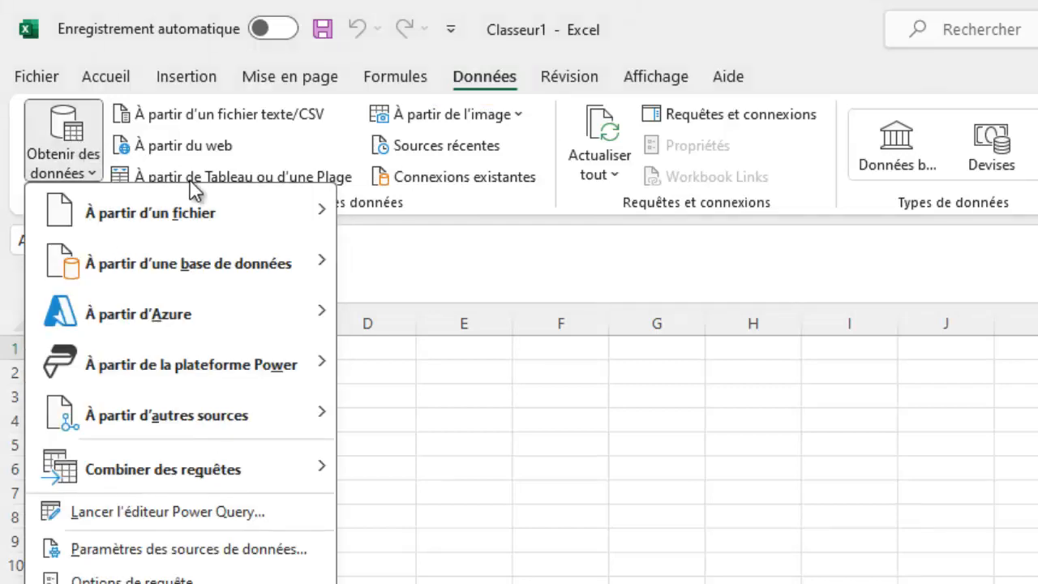
{"action": "mouse_move", "coordinate": [203, 211]}
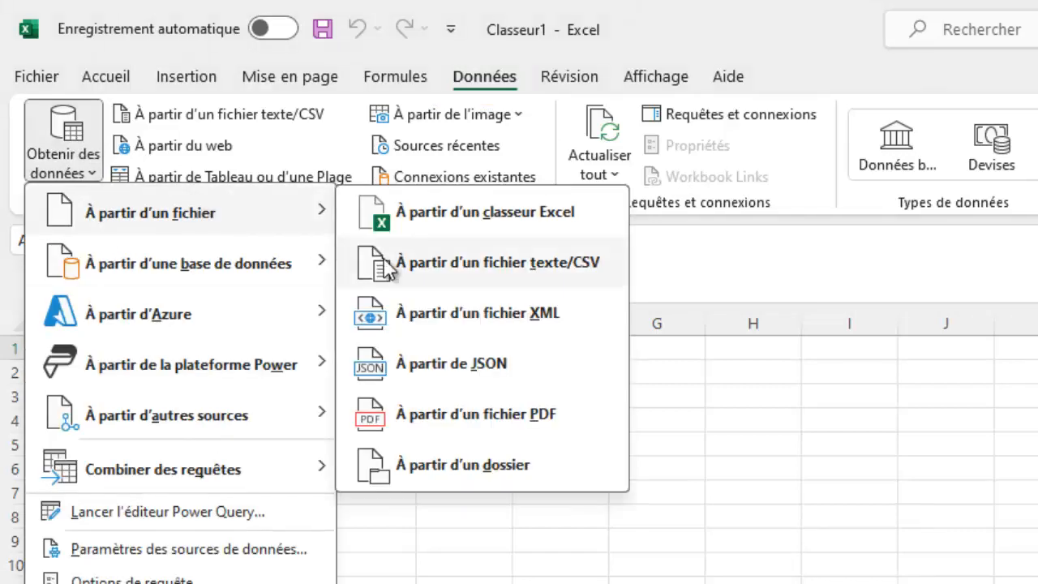
{"action": "left_click", "coordinate": [451, 416]}
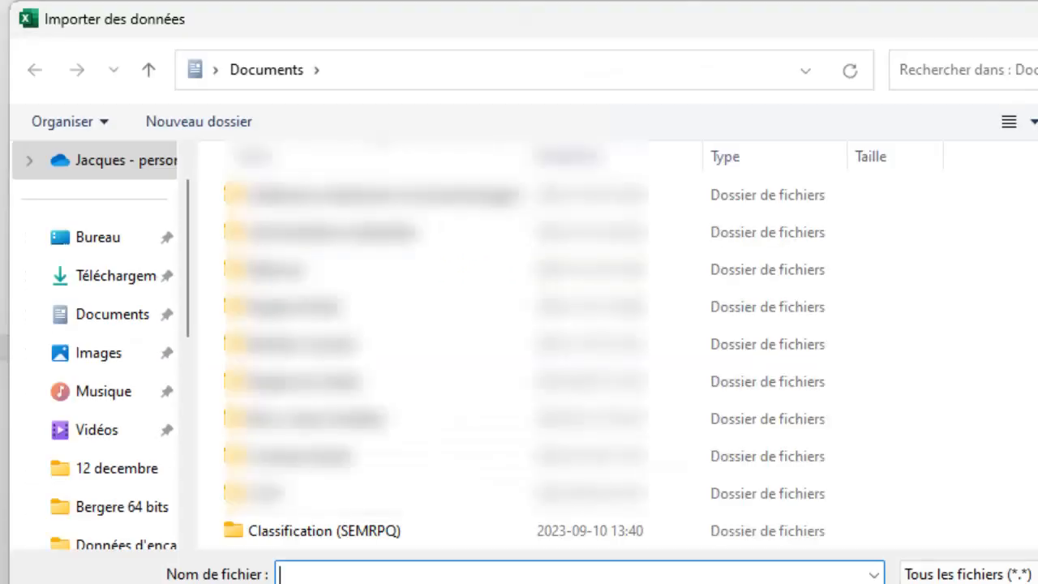
{"action": "left_click", "coordinate": [113, 239]}
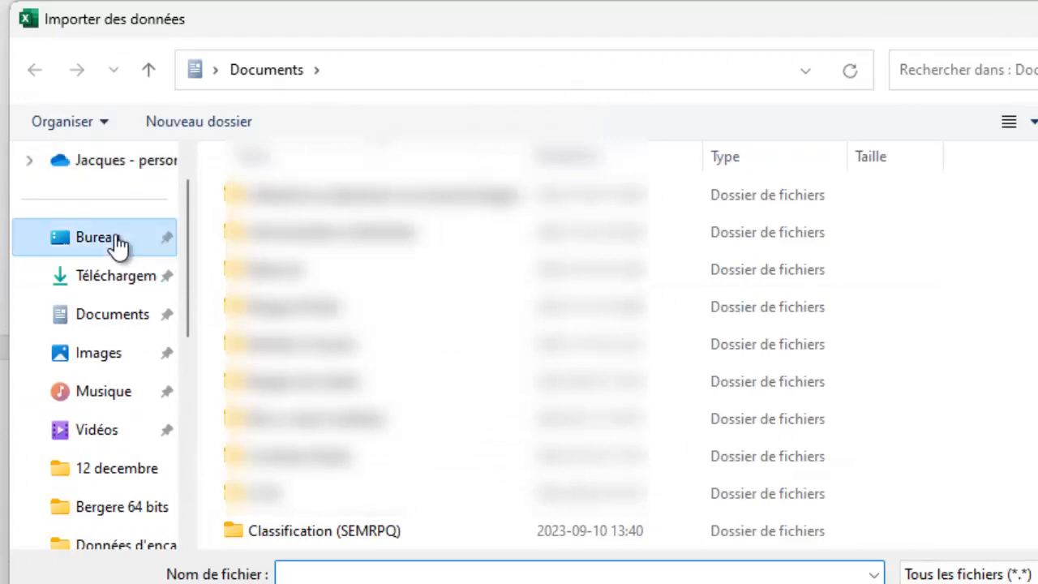
{"action": "left_click", "coordinate": [369, 457]}
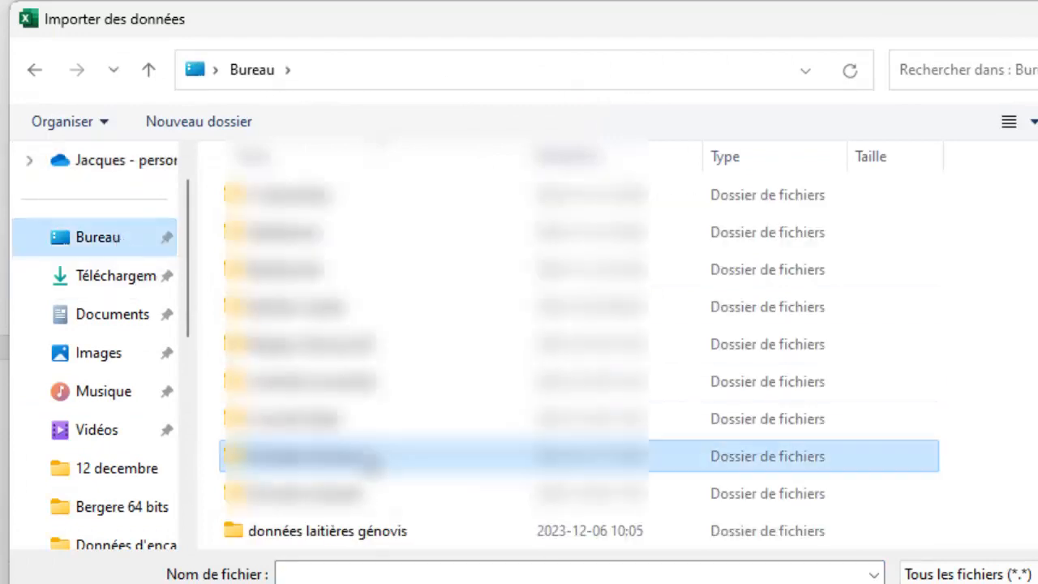
{"action": "double_click", "coordinate": [369, 457]}
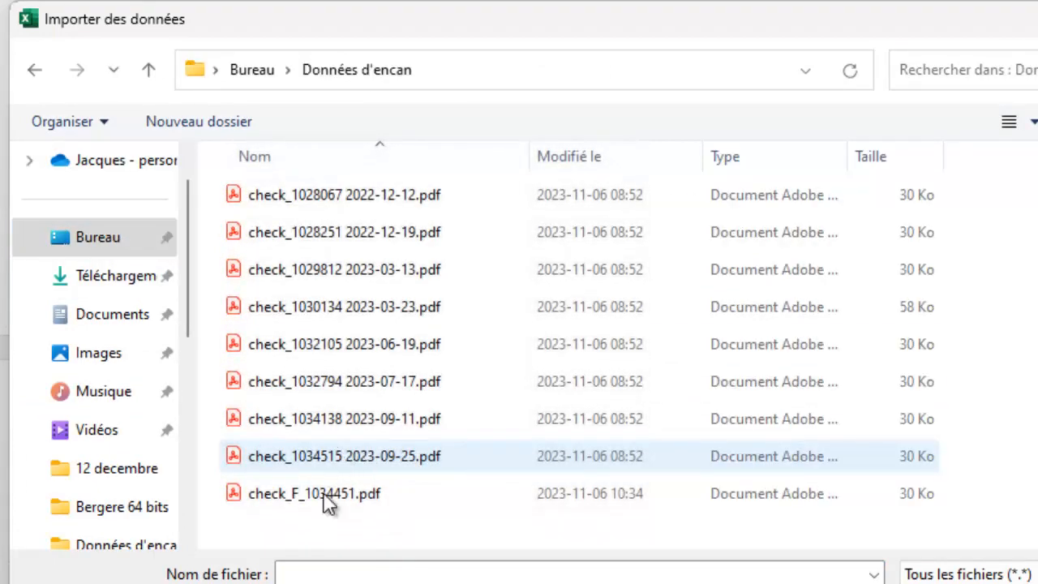
{"action": "double_click", "coordinate": [359, 419]}
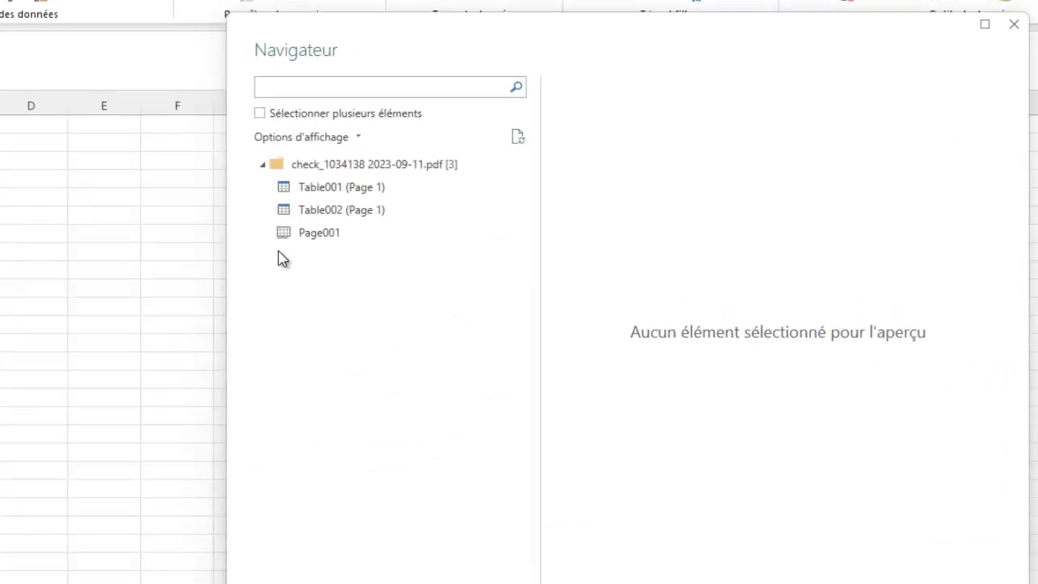
{"action": "left_click", "coordinate": [344, 216]}
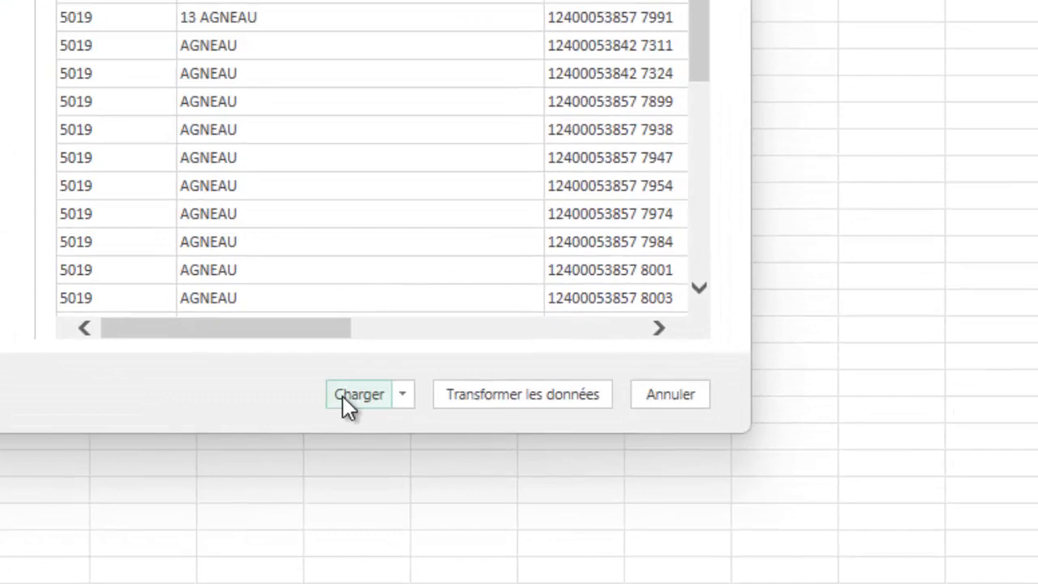
{"action": "left_click", "coordinate": [343, 396]}
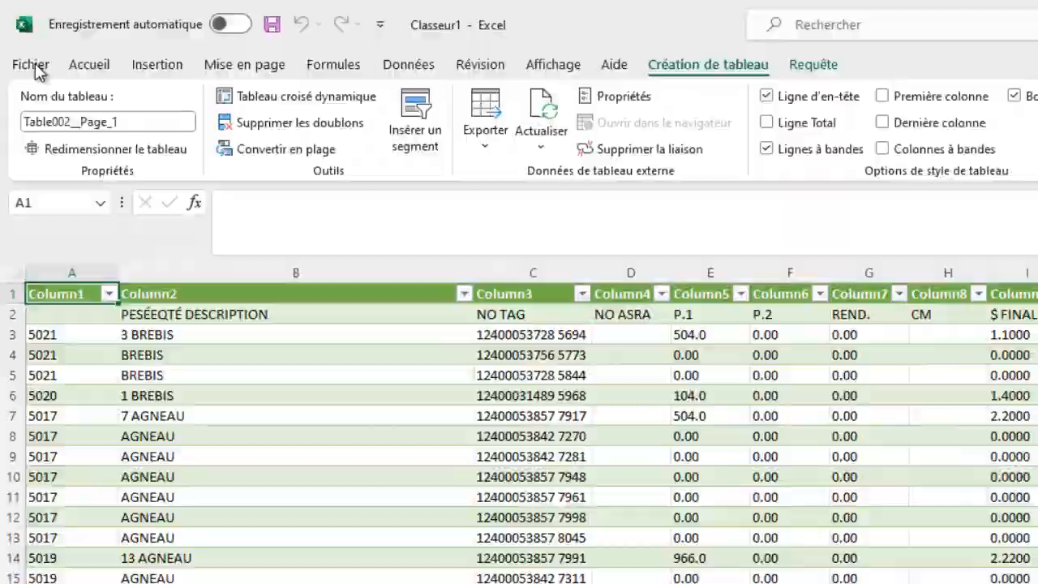
Save the workbook on this PC's desktop (Bureau) as encan in xlsx format, and close it
{"action": "left_click", "coordinate": [36, 68]}
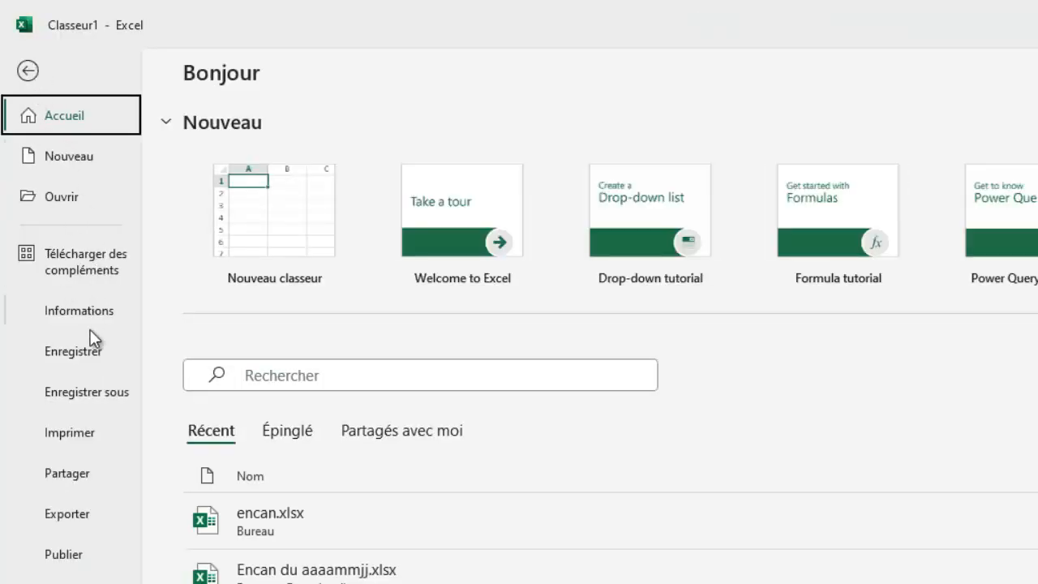
{"action": "left_click", "coordinate": [89, 392]}
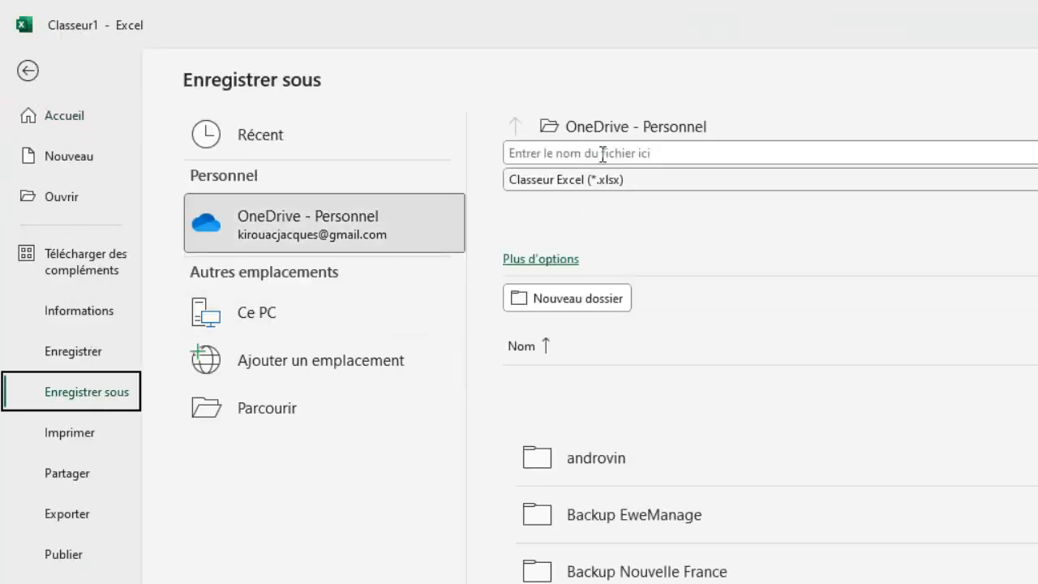
{"action": "left_click", "coordinate": [297, 323]}
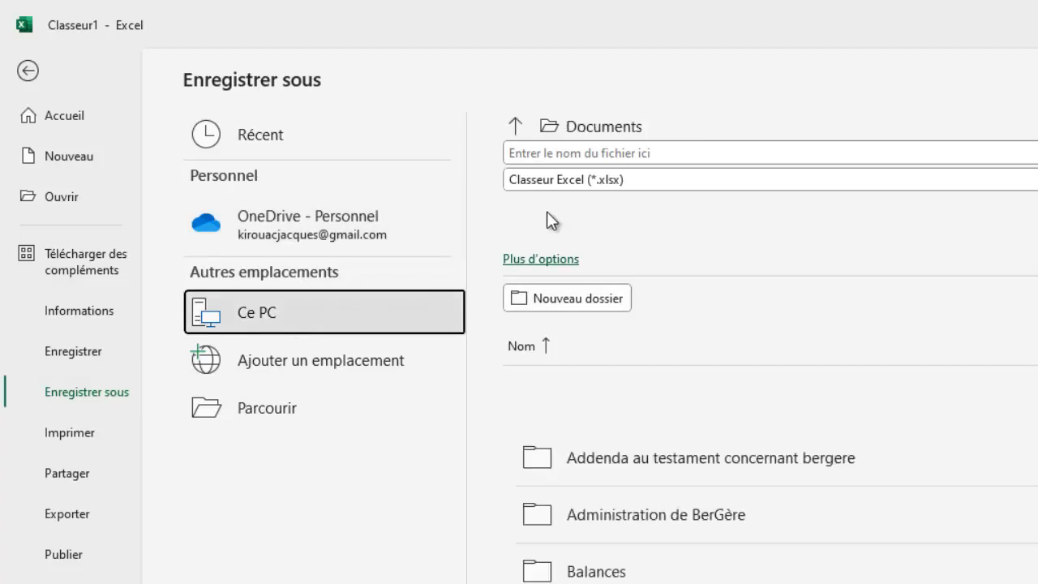
{"action": "left_click", "coordinate": [517, 127]}
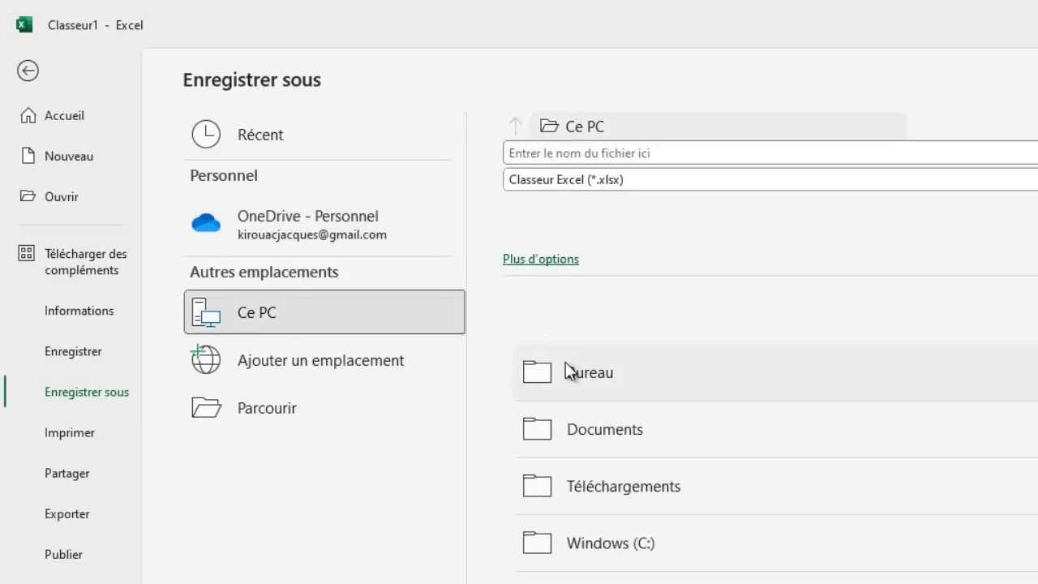
{"action": "left_click", "coordinate": [590, 372]}
{"action": "left_click", "coordinate": [578, 153]}
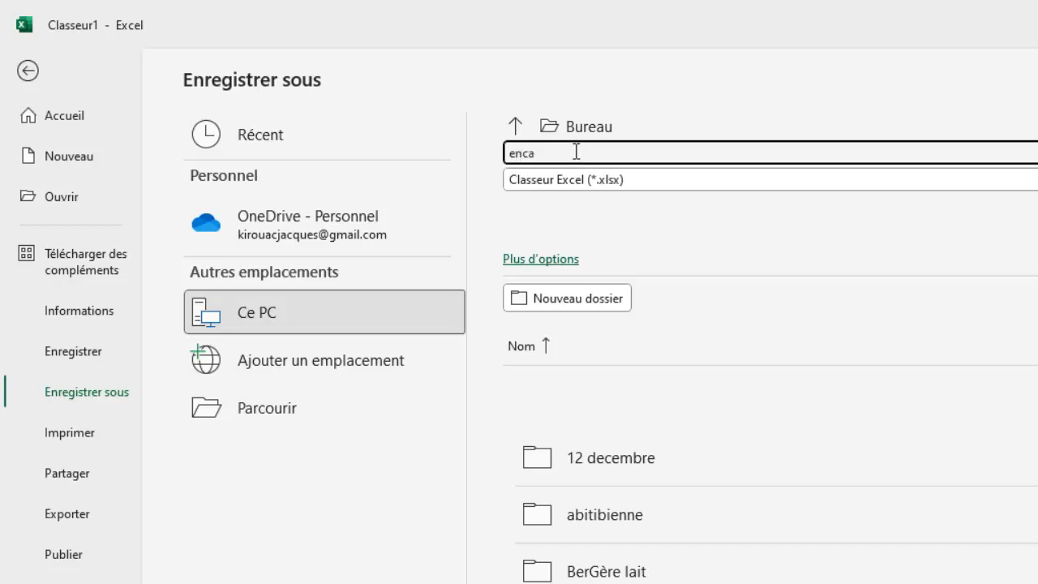
{"action": "type", "text": "encan"}
{"action": "key", "text": "Return"}
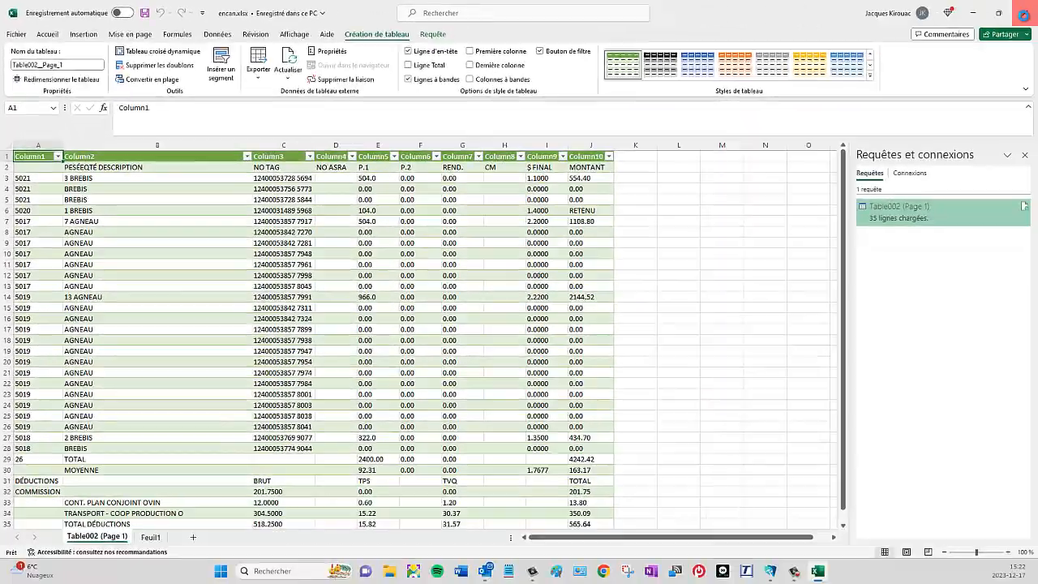
{"action": "left_click", "coordinate": [1025, 9]}
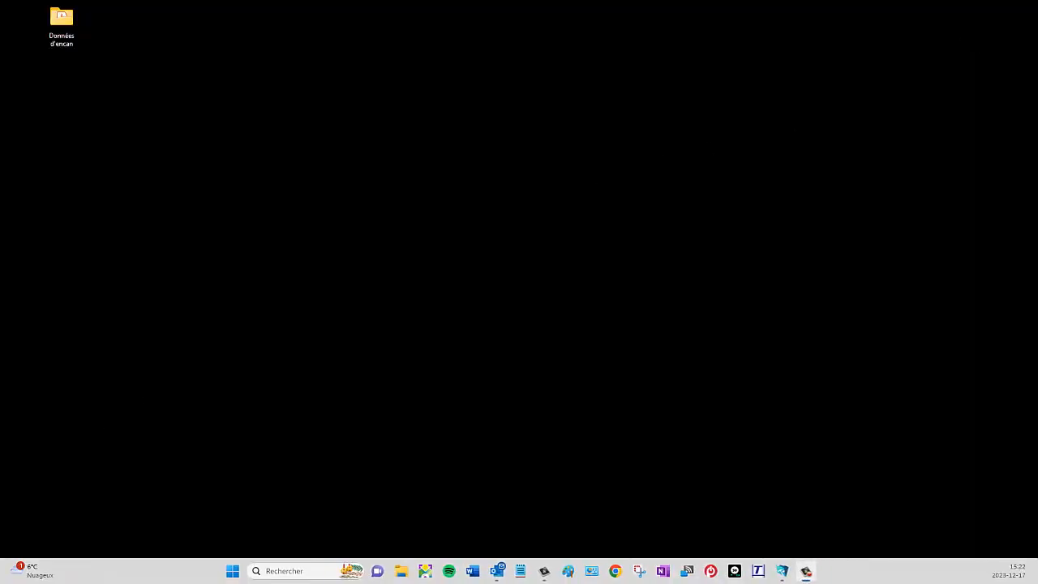
Switch to BerGère, start importing the Réseau Encan Québec payment data, and review the required file format before continuing
{"action": "left_click", "coordinate": [782, 572]}
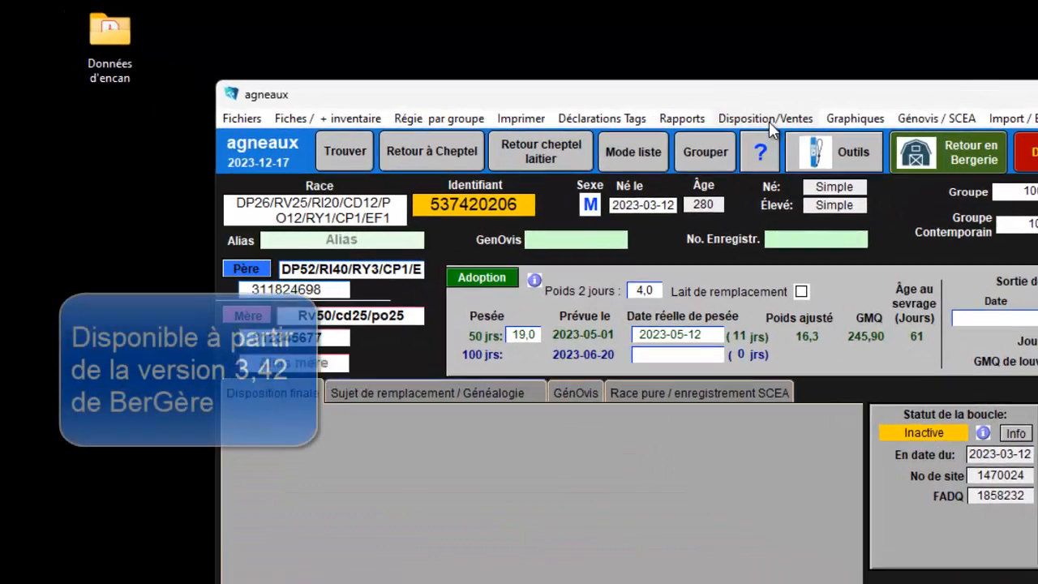
{"action": "left_click", "coordinate": [769, 120]}
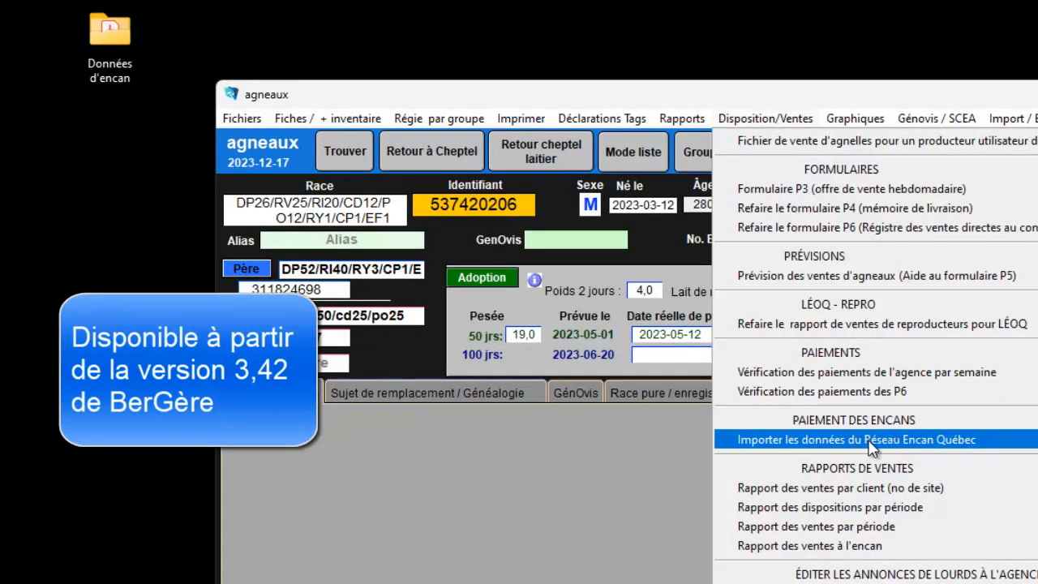
{"action": "left_click", "coordinate": [870, 440]}
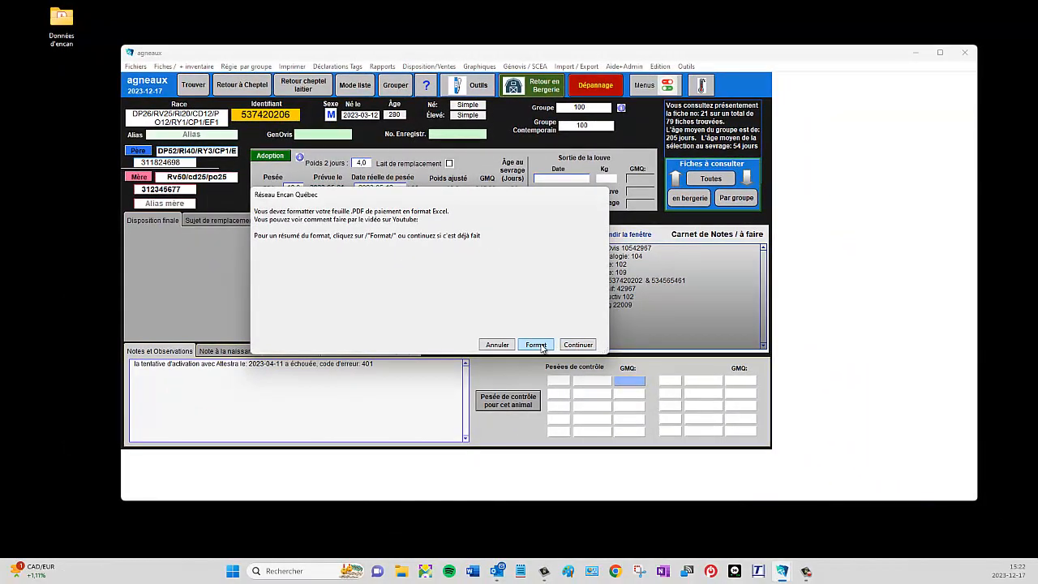
{"action": "left_click", "coordinate": [536, 345]}
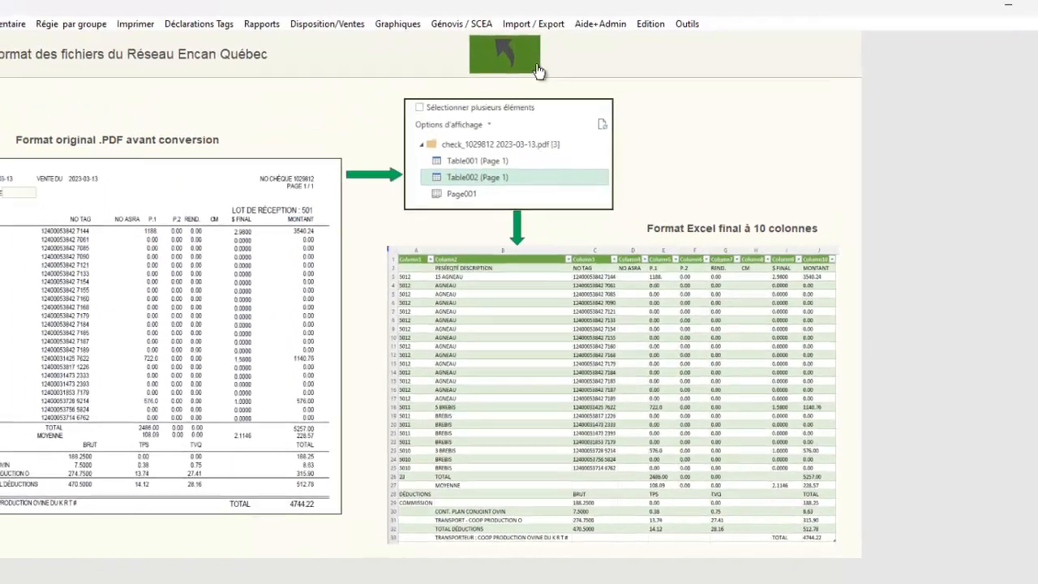
{"action": "left_click", "coordinate": [510, 65]}
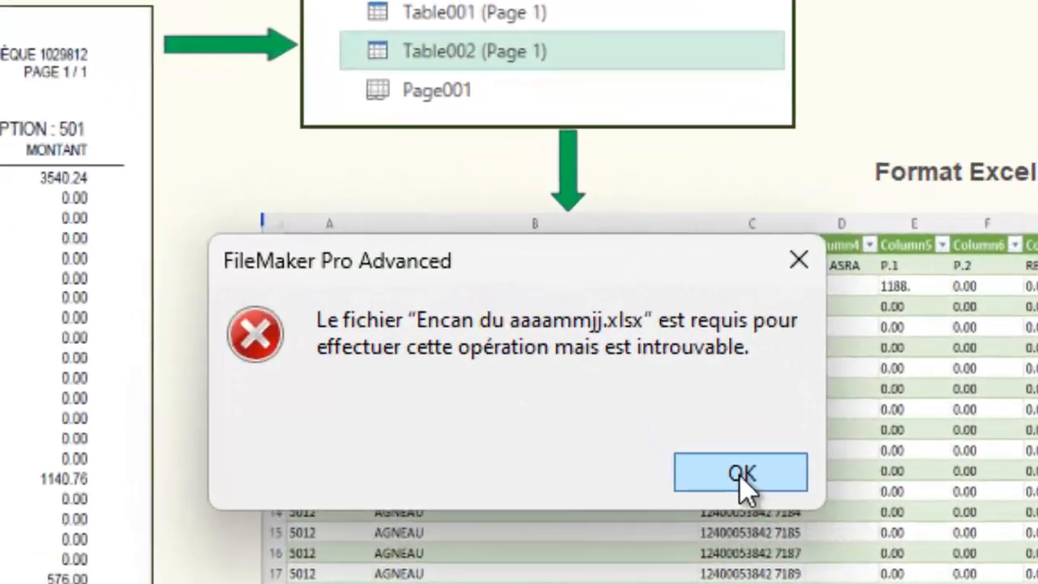
Dismiss the missing-file message and import the Table002 (Page 1) sheet from encan.xlsx on the desktop
{"action": "left_click", "coordinate": [593, 357]}
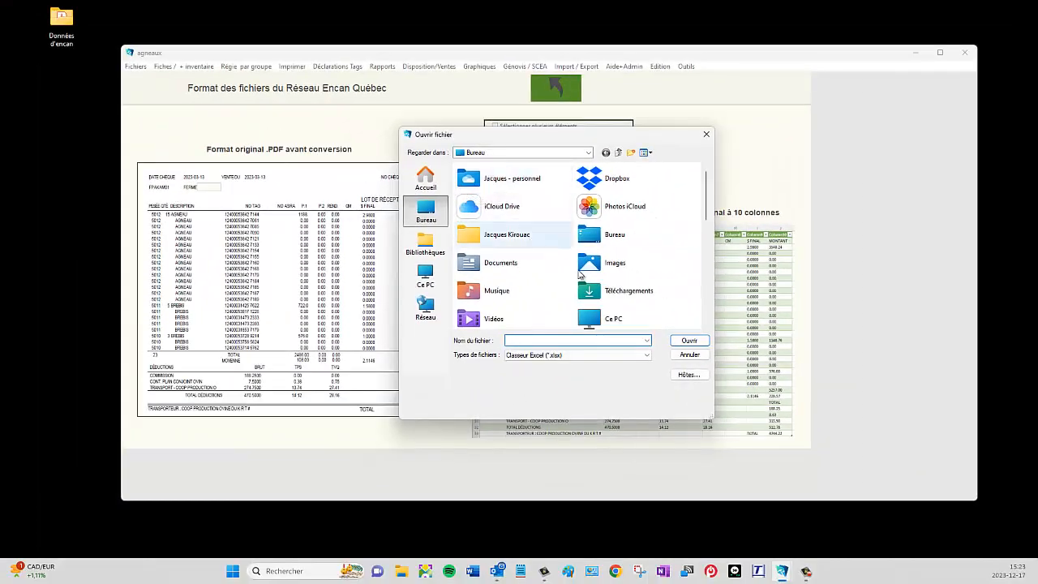
{"action": "scroll", "coordinate": [605, 327], "scroll_direction": "down", "scroll_amount": 5}
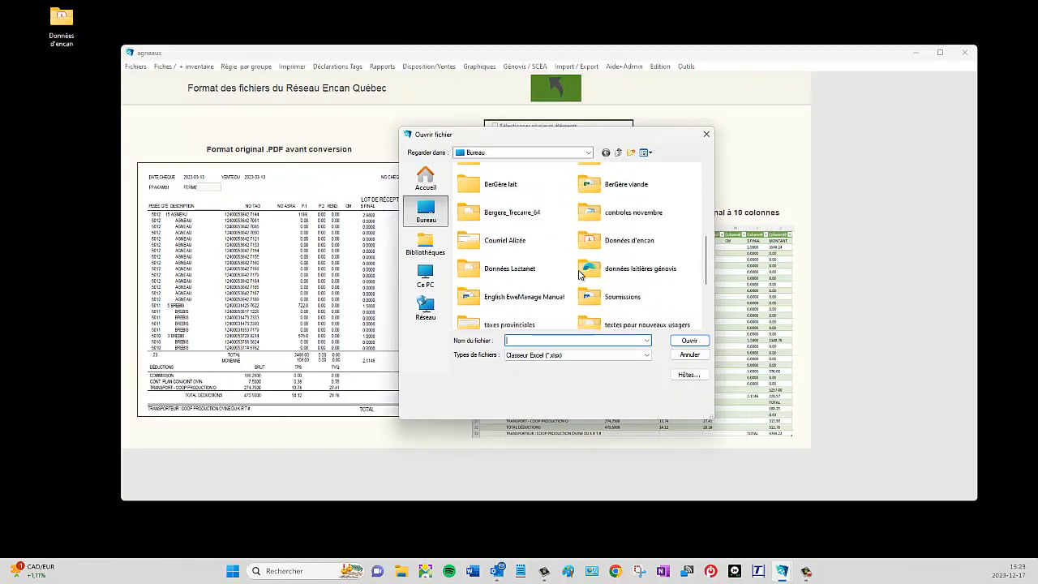
{"action": "scroll", "coordinate": [580, 274], "scroll_direction": "down", "scroll_amount": 3}
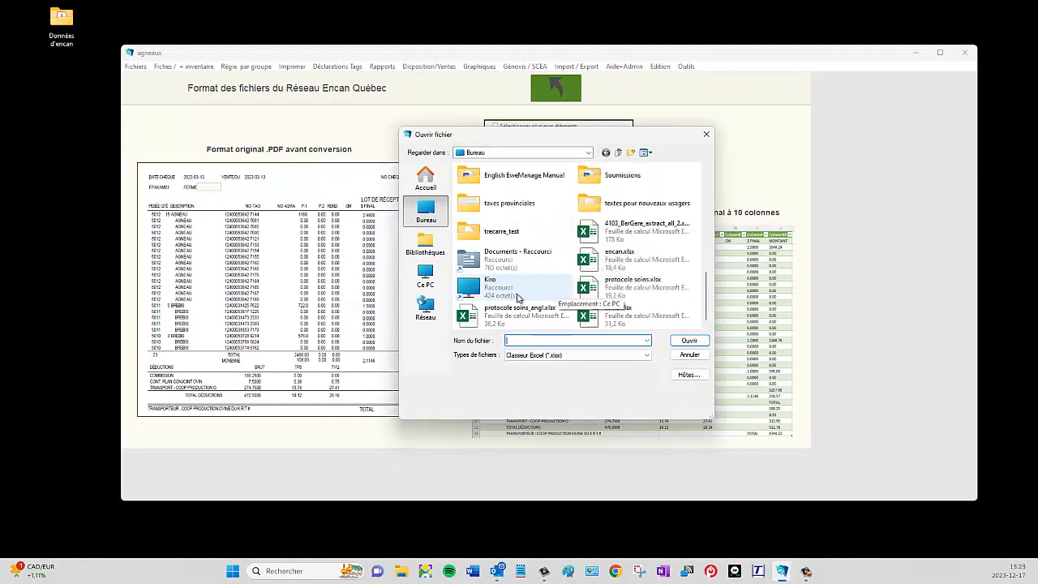
{"action": "double_click", "coordinate": [608, 259]}
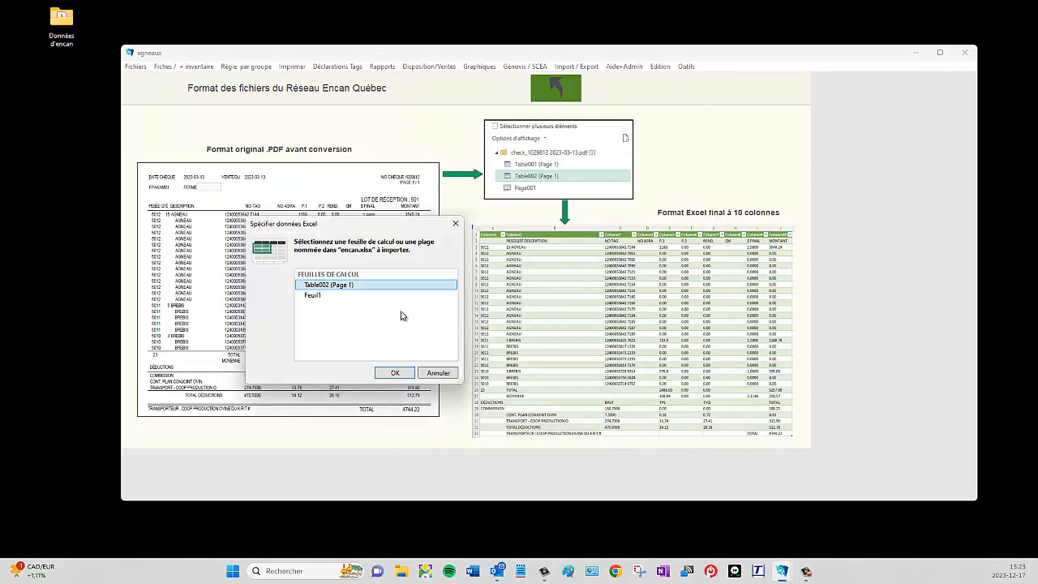
{"action": "left_click", "coordinate": [395, 372]}
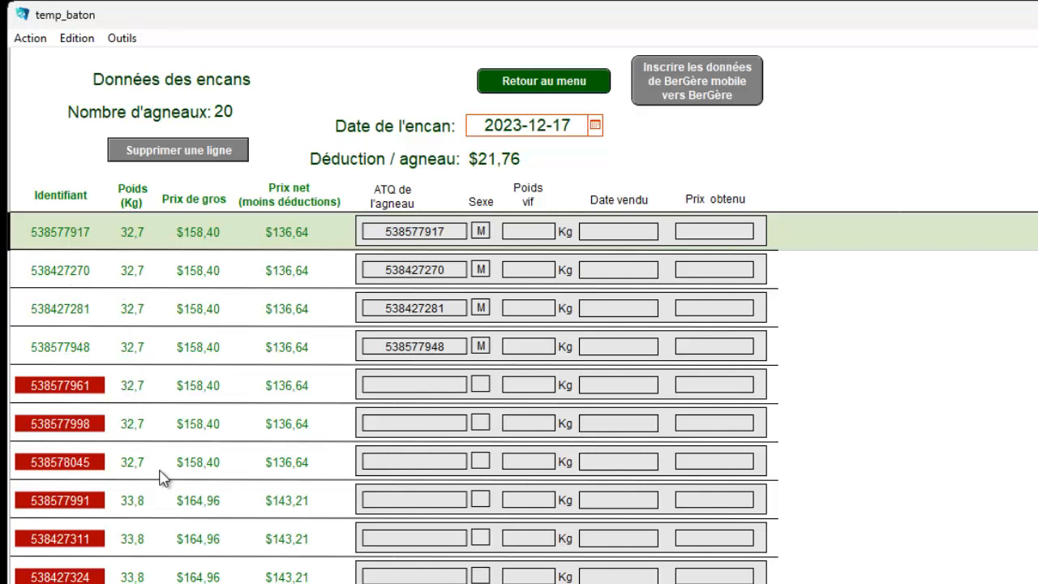
Set the auction date to 2023-12-04 and write the imported auction data to the matching lamb records in BerGère
{"action": "left_click", "coordinate": [595, 126]}
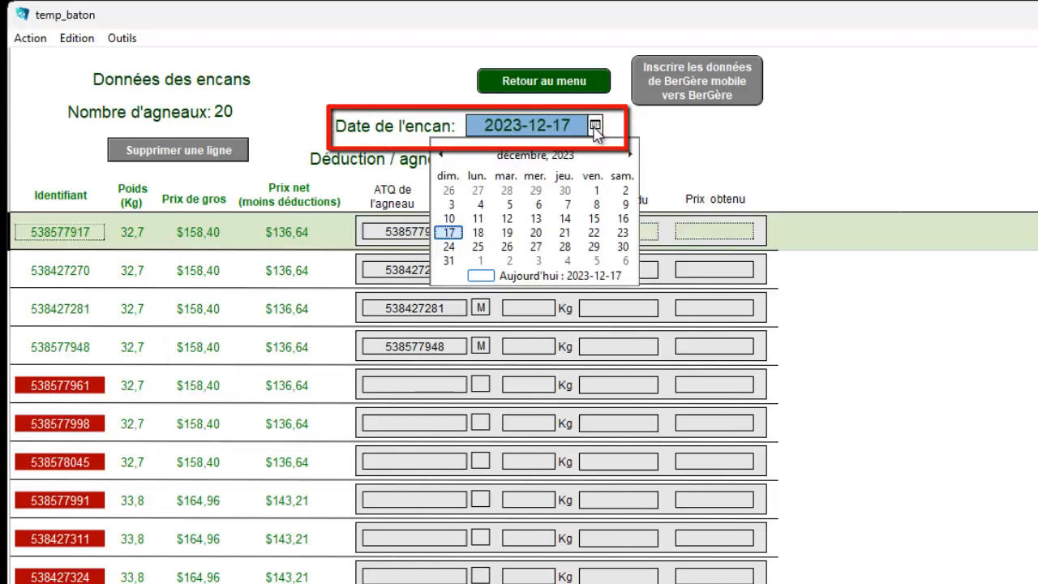
{"action": "left_click", "coordinate": [480, 205]}
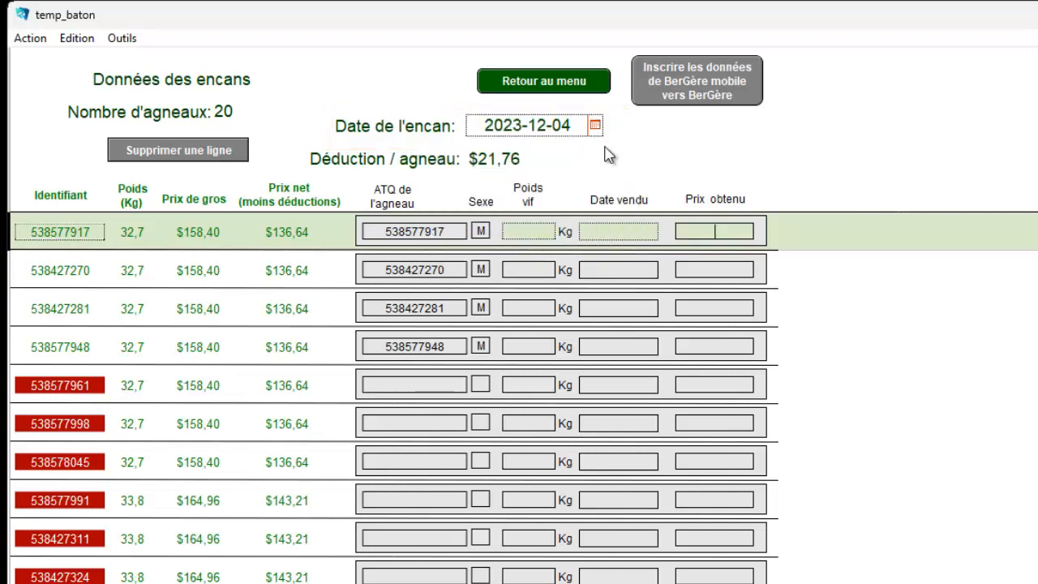
{"action": "left_click", "coordinate": [678, 95]}
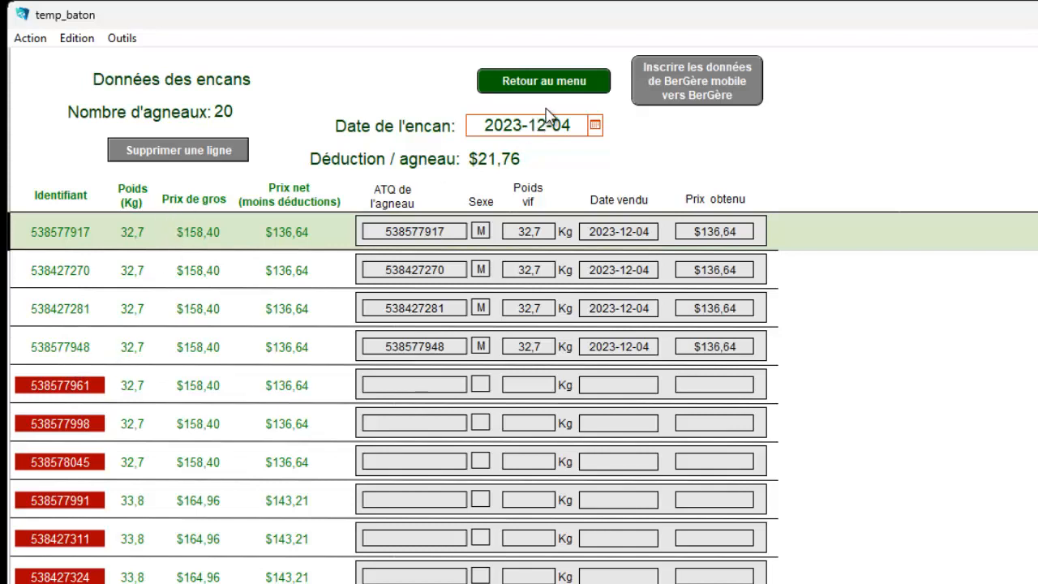
Return to the lamb records and search for identifiers matching *7948
{"action": "left_click", "coordinate": [556, 84]}
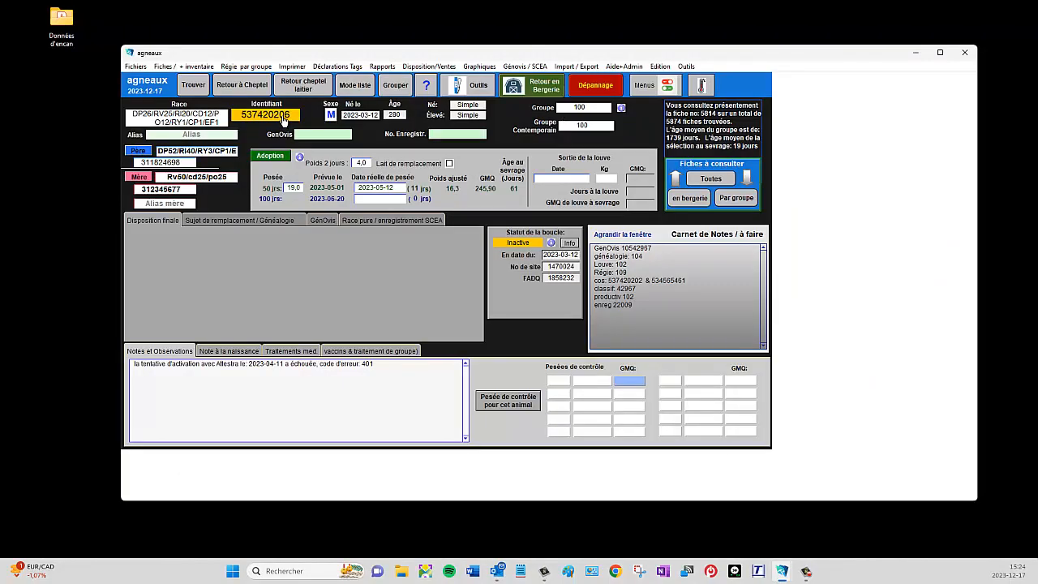
{"action": "key", "text": "ctrl+f"}
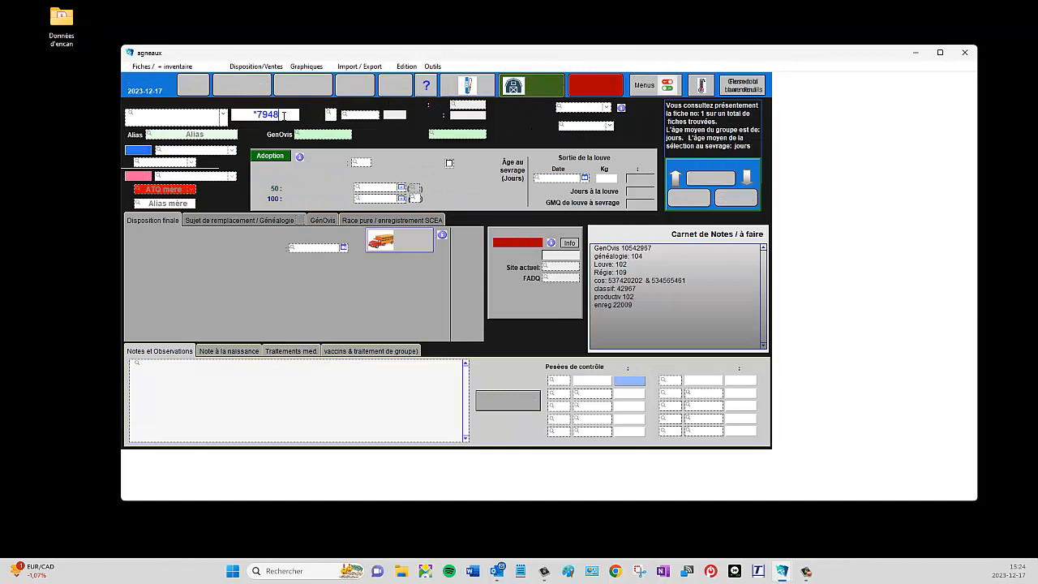
{"action": "key", "text": "Return"}
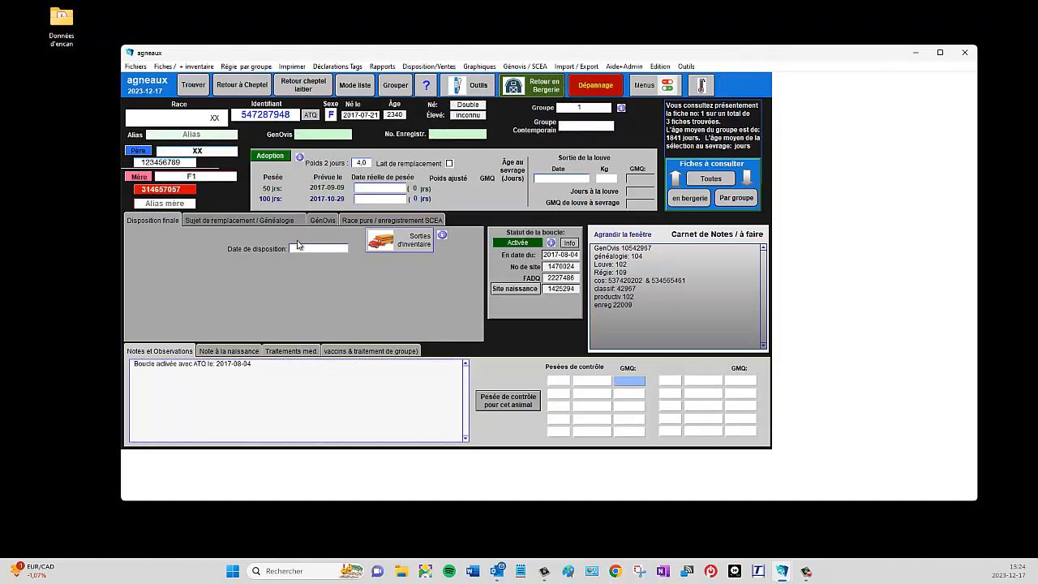